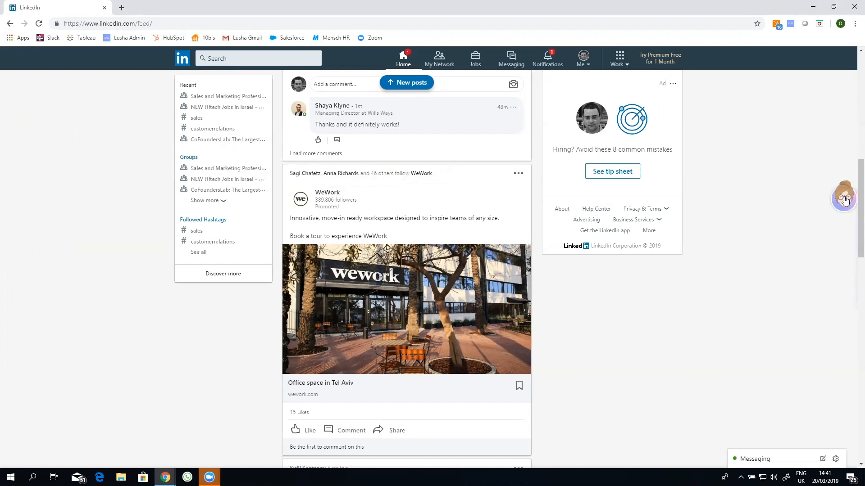
Move the Lusha widget higher on the LinkedIn feed and open the LinkedIn search box
left_click_drag(843, 195, 843, 137)
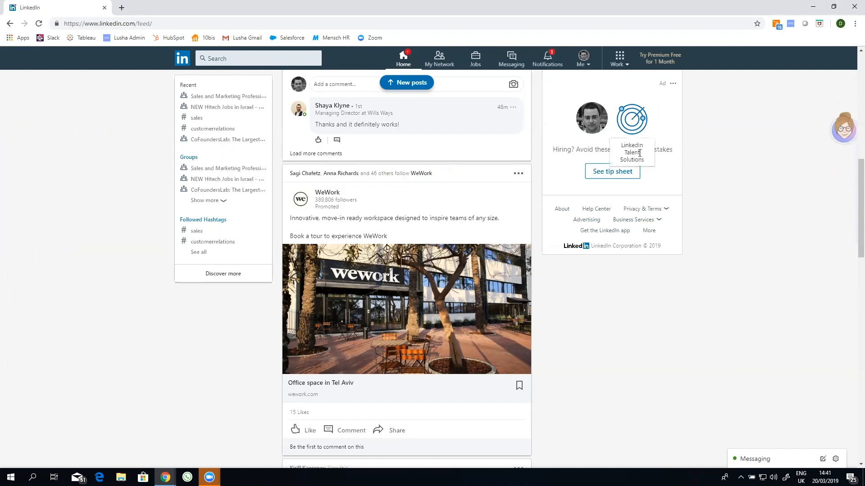
left_click(274, 56)
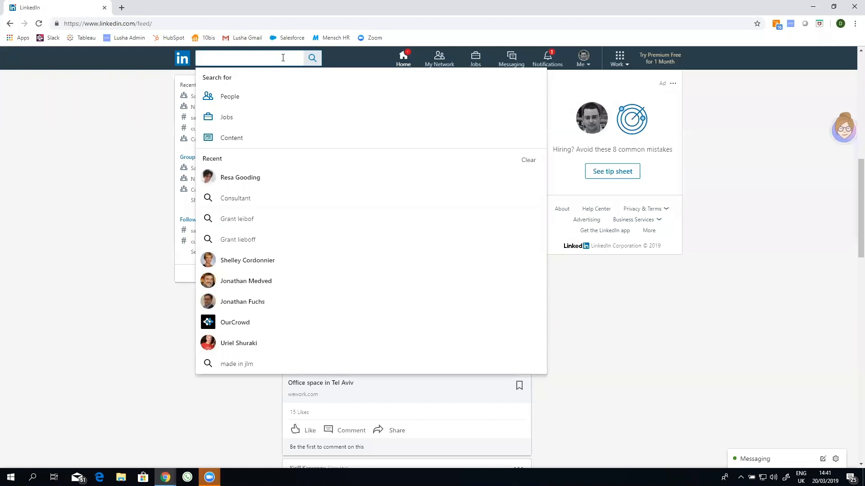
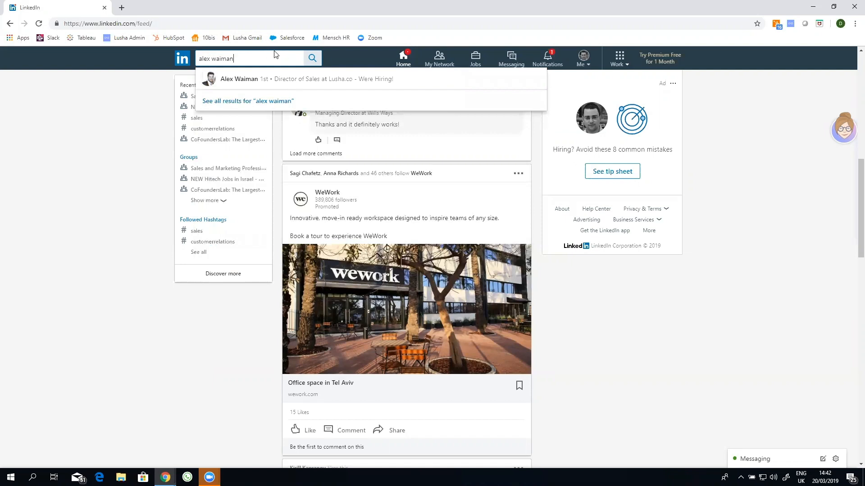
Search LinkedIn for Lusha's Director of Sales by name and open the matching profile
left_click(269, 80)
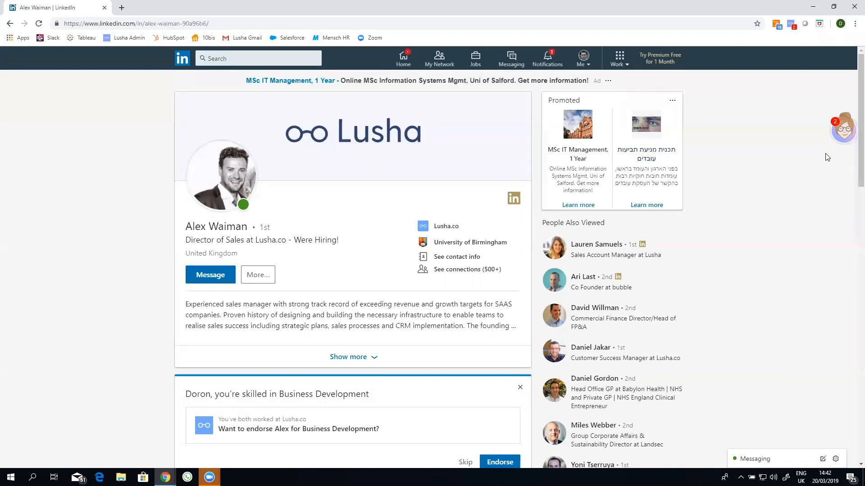
Open the Lusha panel on the profile and reveal the contact's work email and direct phone
left_click(852, 130)
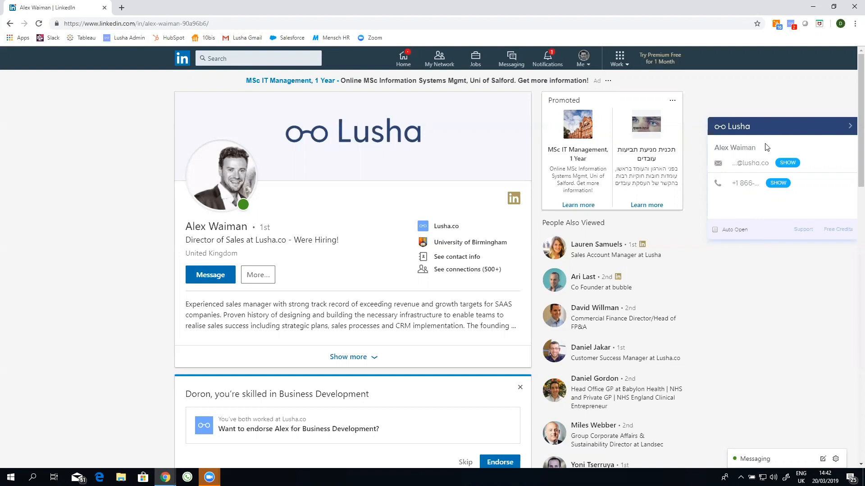
left_click(792, 166)
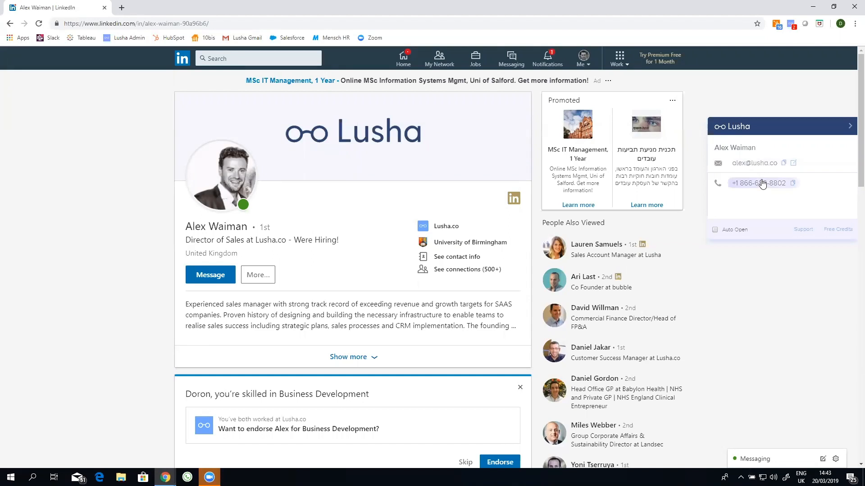
Copy the contact's revealed phone number from Lusha and open a new browser tab
left_click(793, 183)
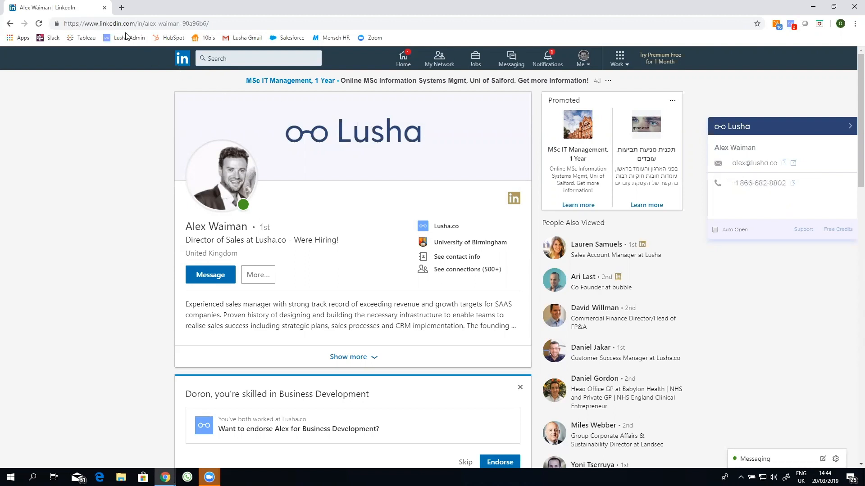
left_click(121, 8)
Paste the copied phone number into the new tab's address bar, then switch to the Salesforce tab
right_click(132, 24)
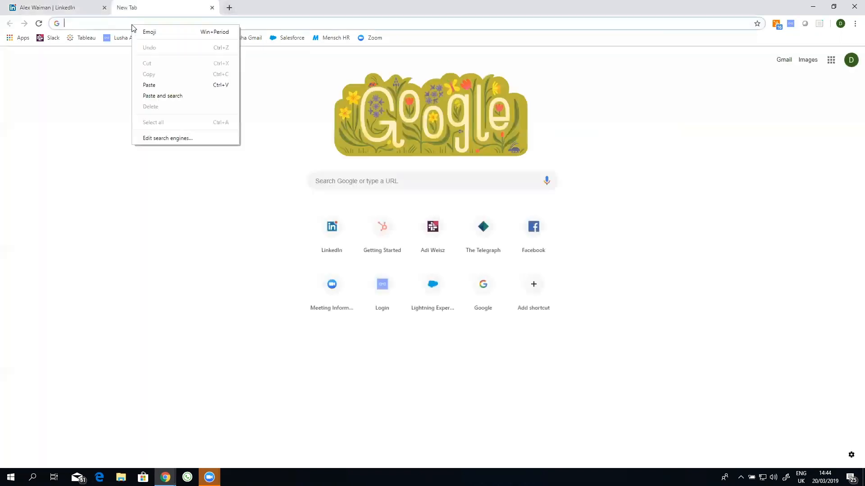
left_click(149, 85)
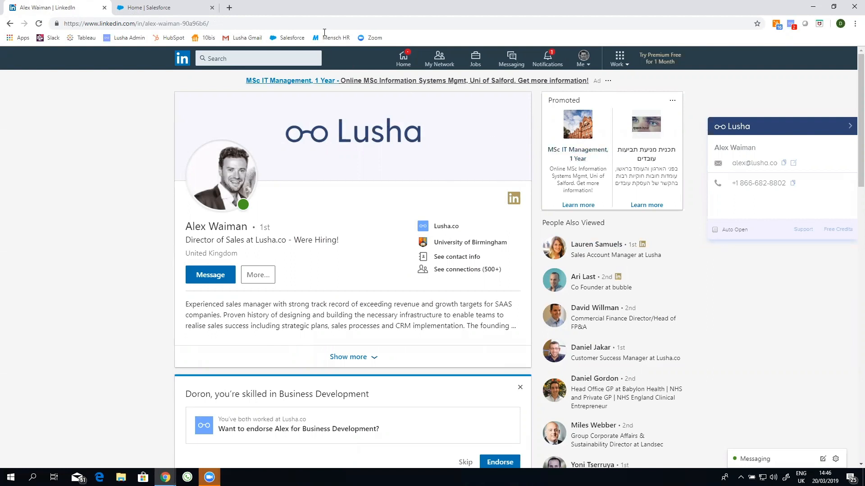
left_click(193, 6)
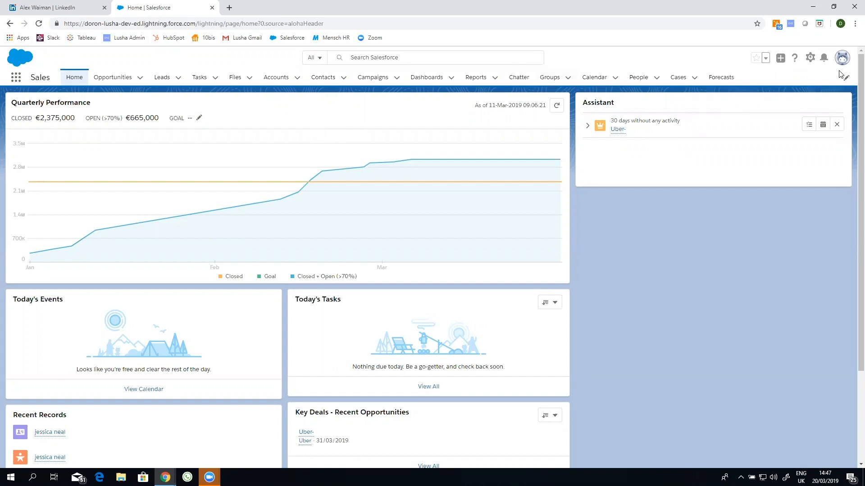
Switch to Salesforce Classic and open the Netflix lead from Recent Leads
left_click(842, 57)
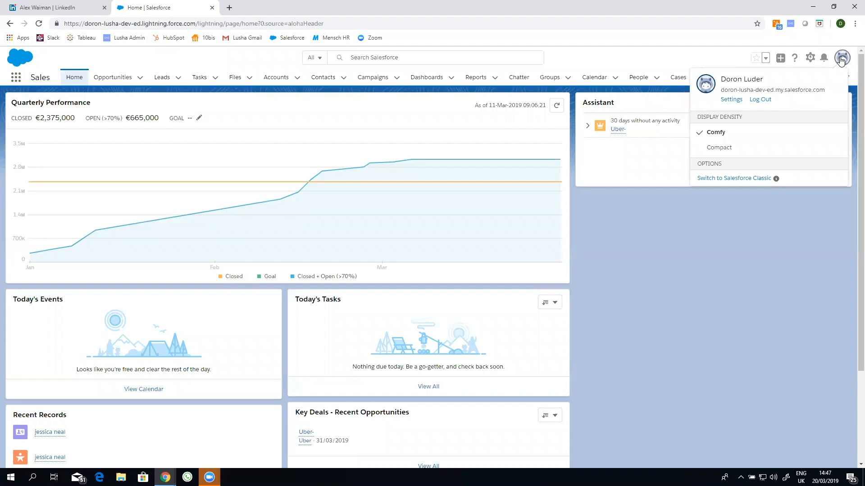
left_click(750, 182)
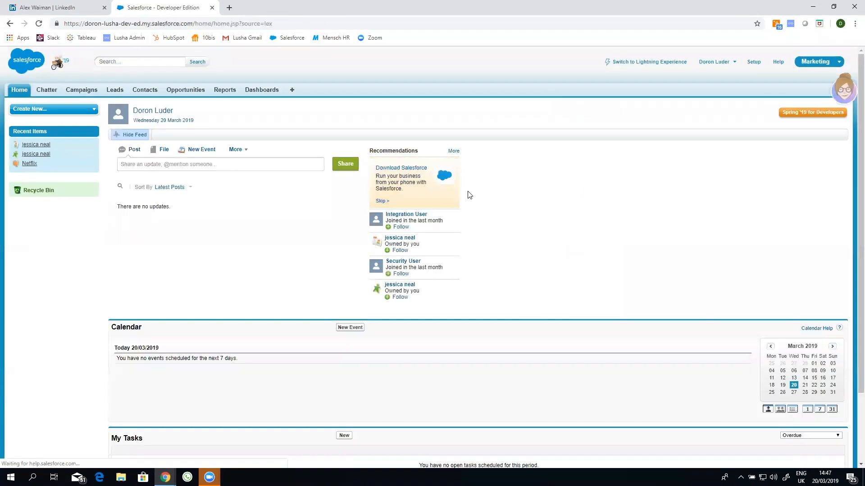
left_click(115, 90)
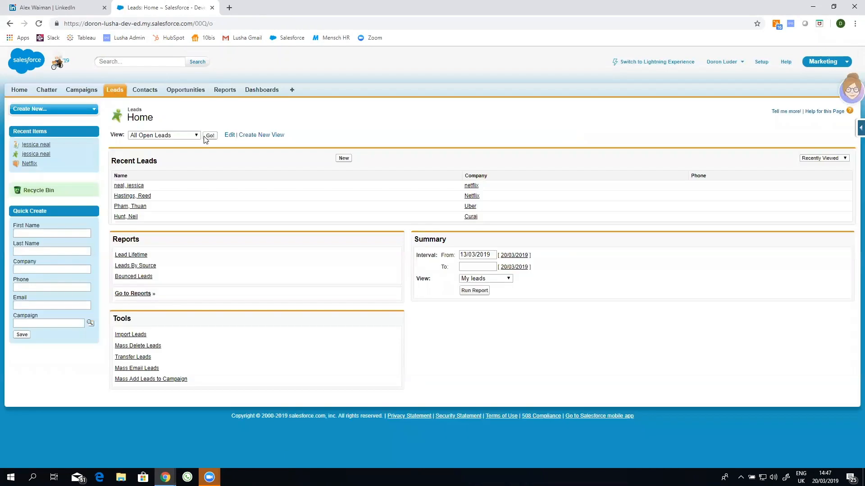
left_click(135, 186)
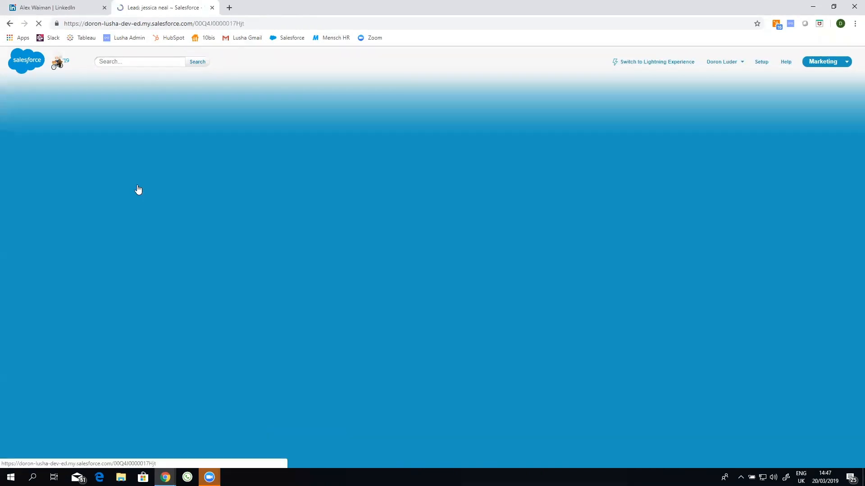
scroll(272, 166, "down", 3)
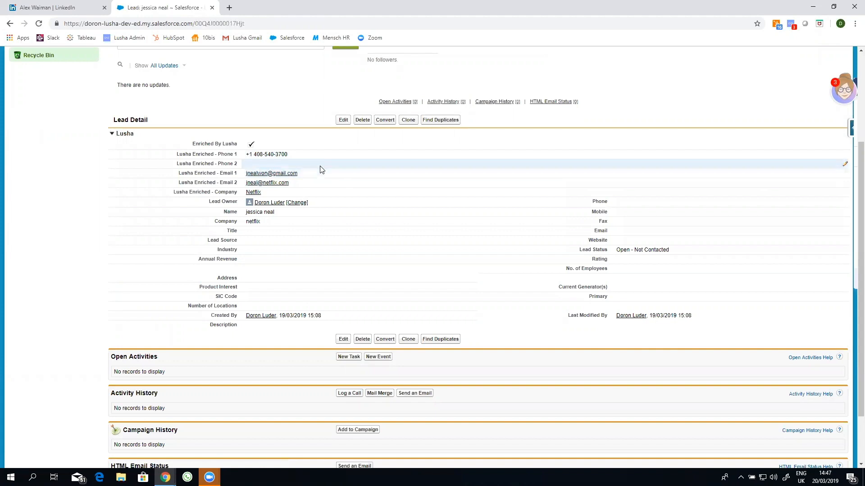
left_click(343, 120)
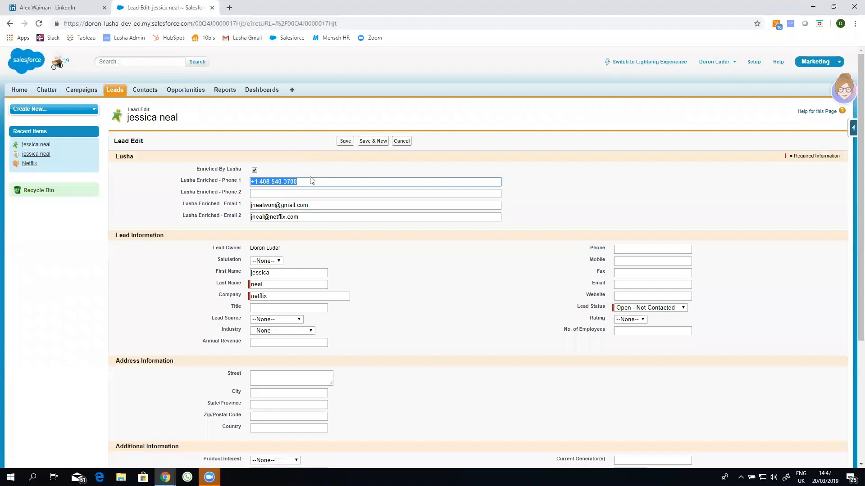
Delete the Netflix lead's Phone 1, Email 1 and Email 2 values and save the record
key("BackSpace")
left_click(333, 207)
key("shift+Left")
key("shift+Left")
key("shift+Left")
key("shift+Left")
key("BackSpace")
key("BackSpace")
key("BackSpace")
key("BackSpace")
key("BackSpace")
key("BackSpace")
key("BackSpace")
key("BackSpace")
key("BackSpace")
key("BackSpace")
key("BackSpace")
key("BackSpace")
key("BackSpace")
key("BackSpace")
key("BackSpace")
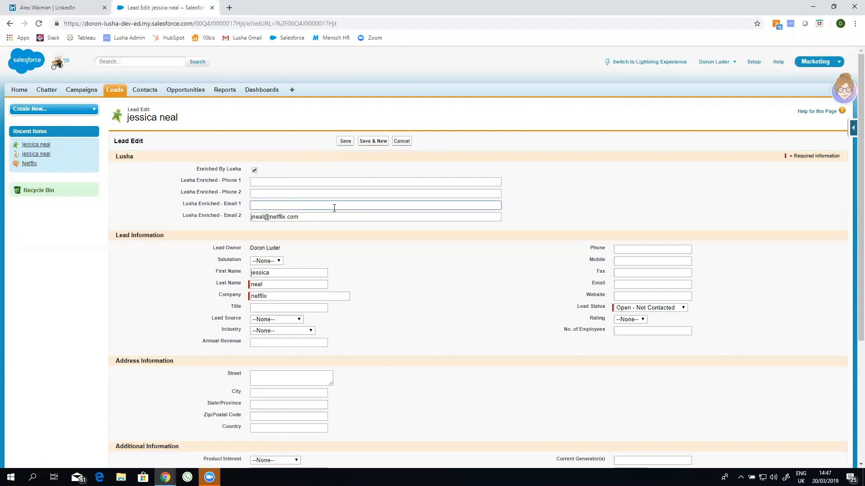
left_click(331, 213)
key("shift+Left")
key("shift+Left")
key("shift+Left")
key("shift+Left")
key("shift+Left")
key("shift+Left")
key("shift+Left")
key("shift+Left")
key("shift+Left")
key("shift+Left")
key("shift+Left")
key("shift+Left")
key("shift+Left")
key("shift+Left")
key("shift+Left")
key("shift+Left")
key("shift+Left")
key("BackSpace")
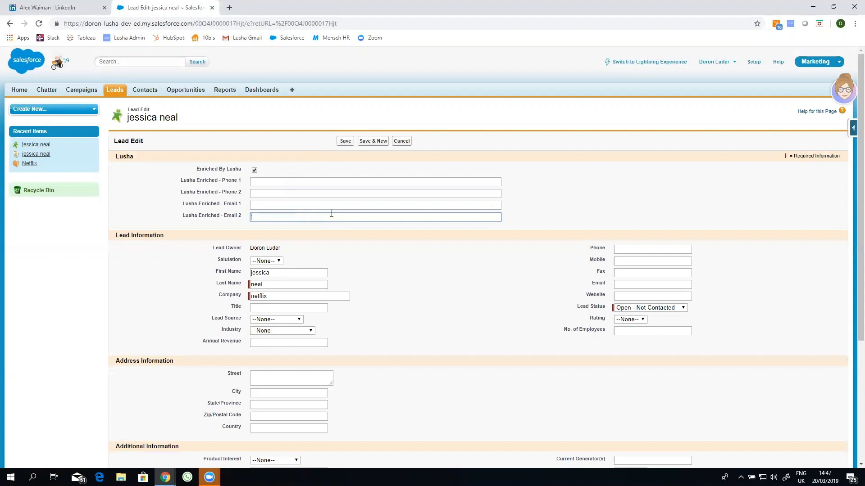
left_click(352, 147)
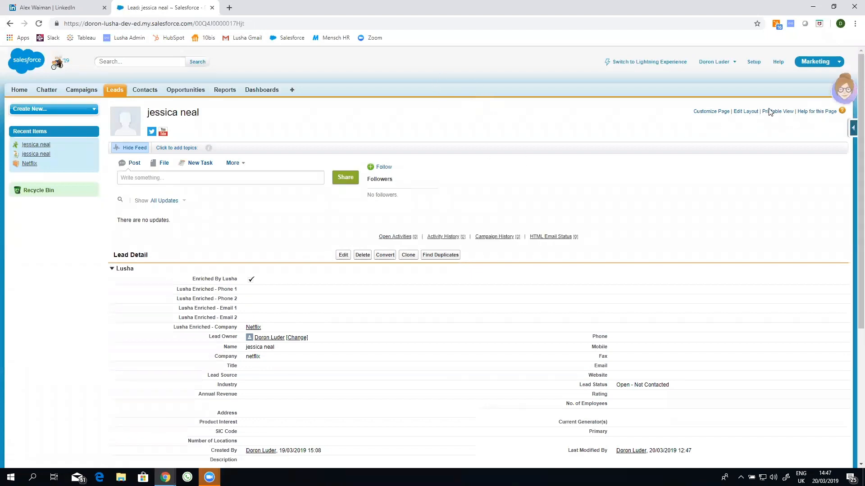
left_click(847, 95)
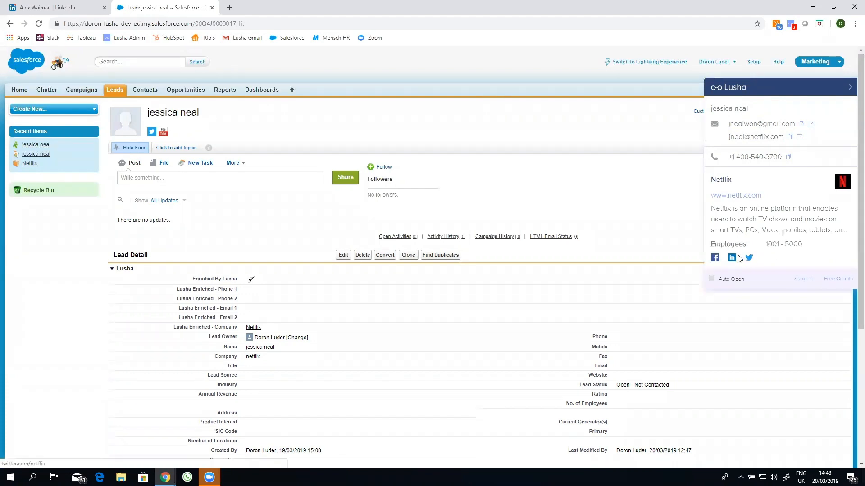
Review Lusha's two emails, phone and Netflix company details (1001–5000 employees) for the lead
mouse_move(734, 220)
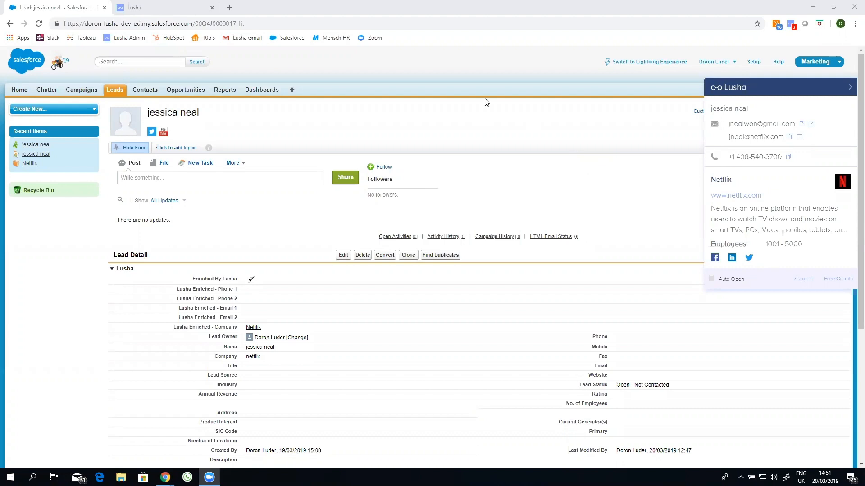
View the revealed-contacts history, then return to the overview showing 20 of 405 credits used
left_click(200, 11)
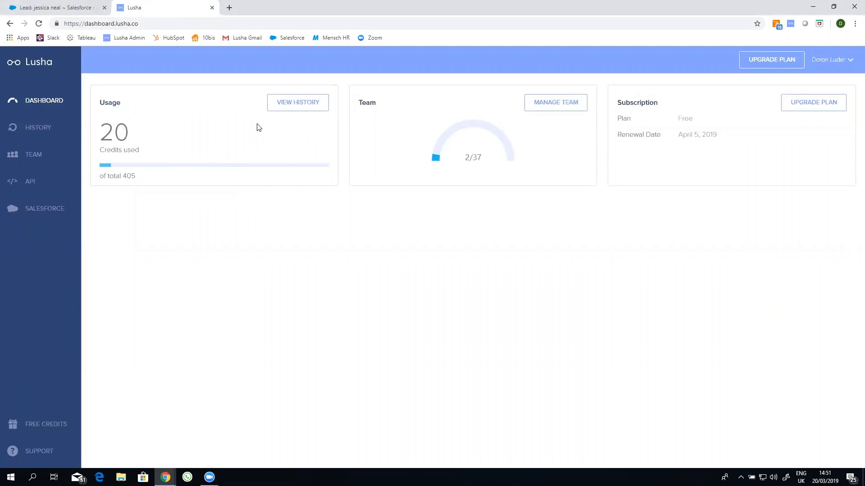
left_click(287, 108)
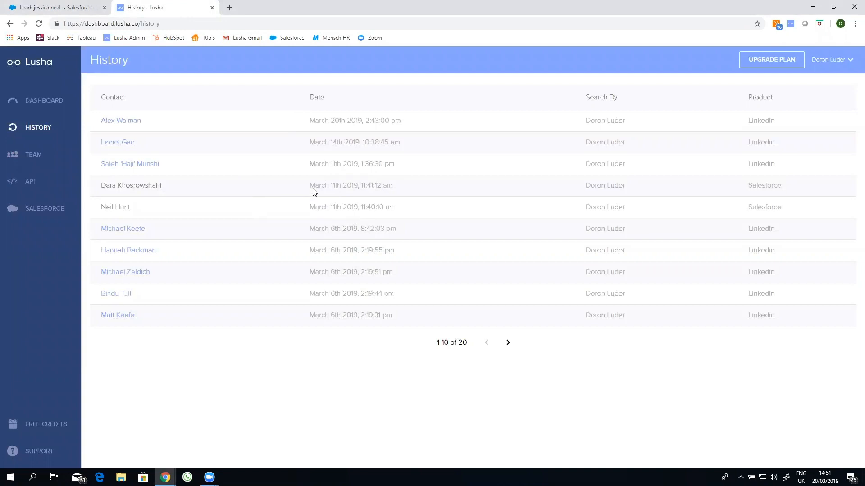
left_click(40, 106)
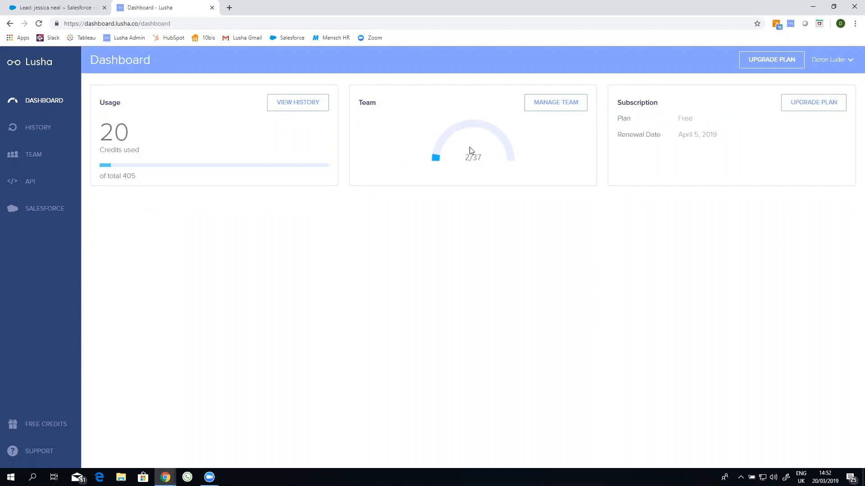
left_click(544, 104)
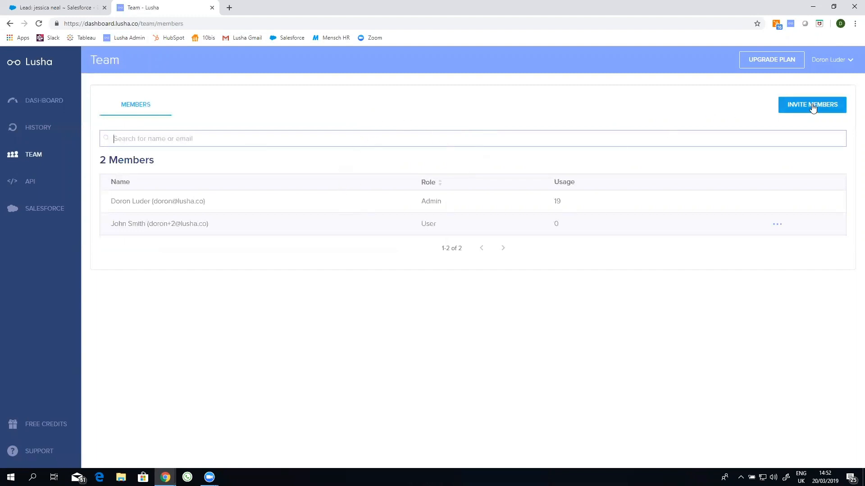
left_click(598, 140)
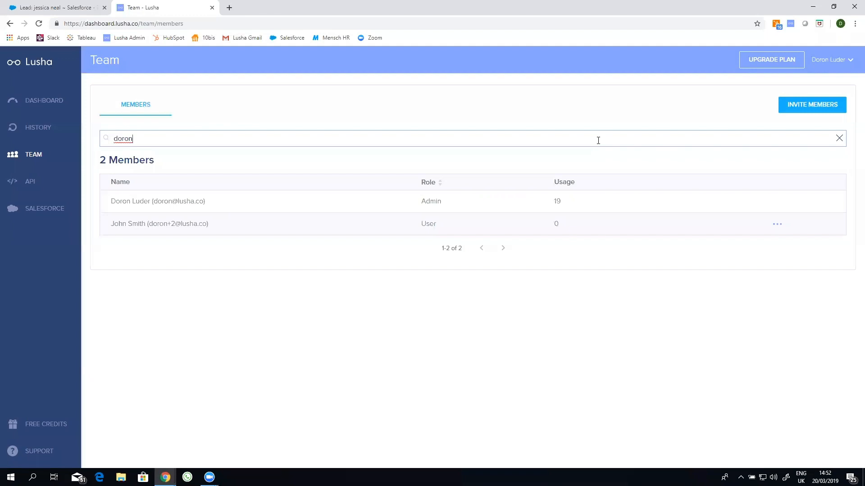
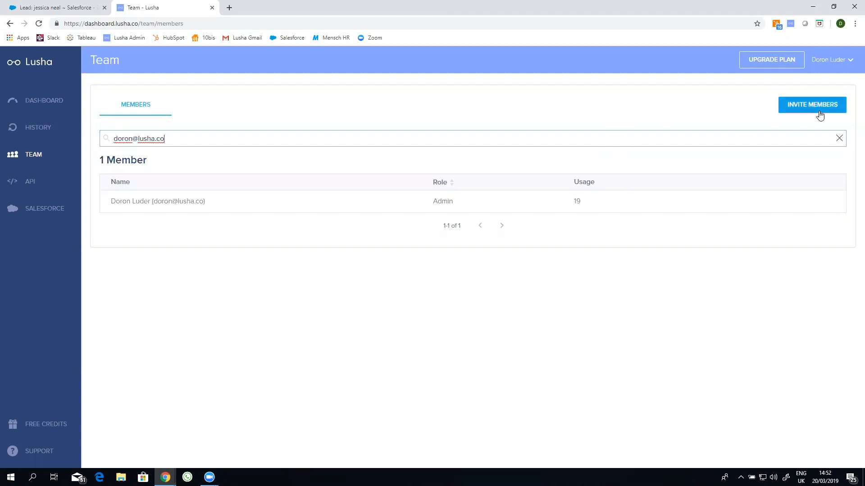
triple_click(260, 142)
left_click(31, 107)
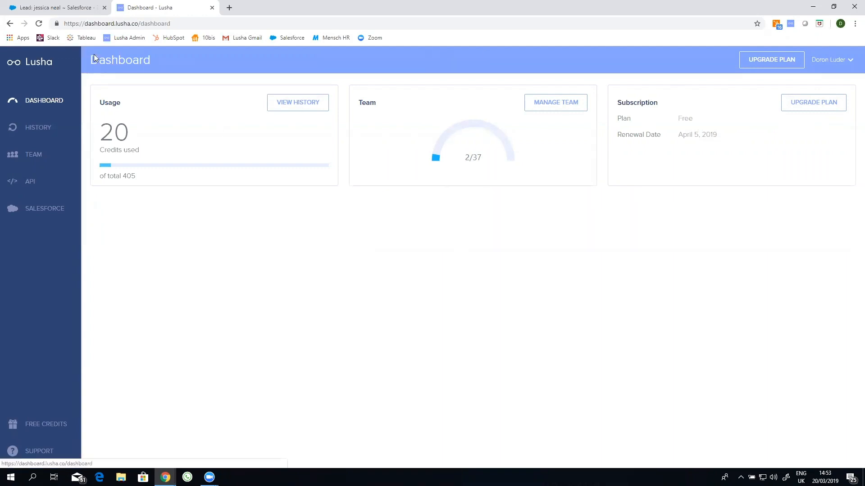
Check the API page, then open Refer a Friend, offering 5 free credits per invite
left_click(42, 182)
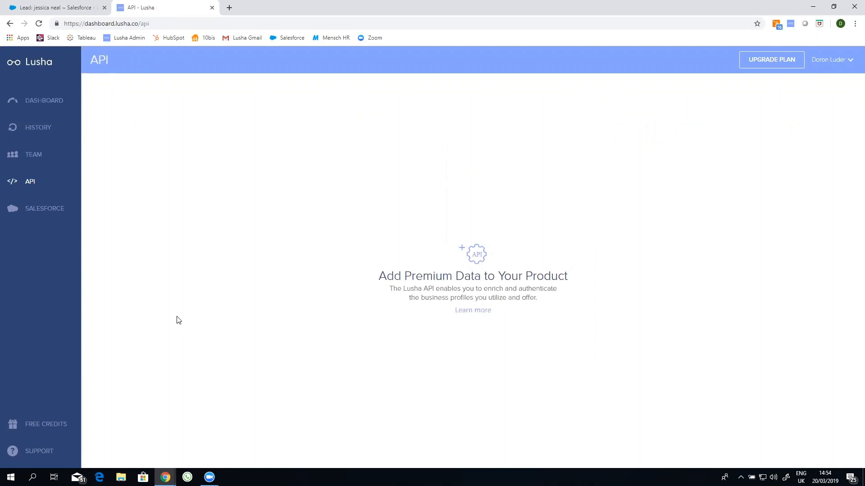
left_click(54, 425)
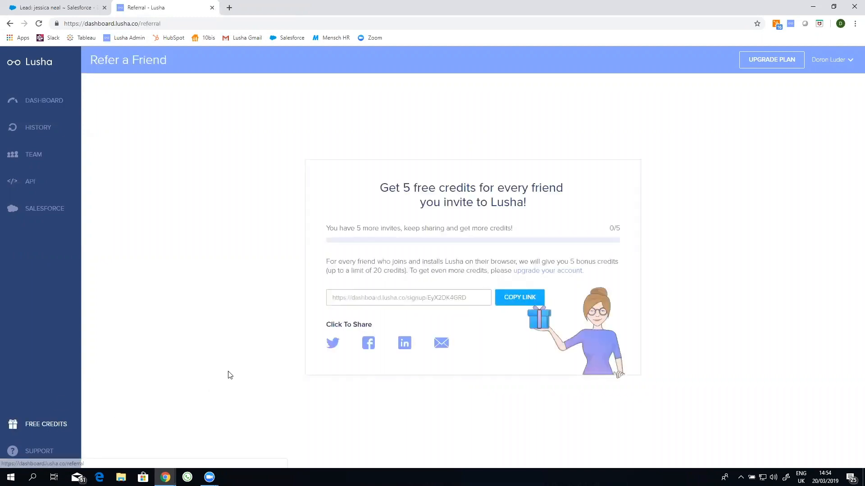